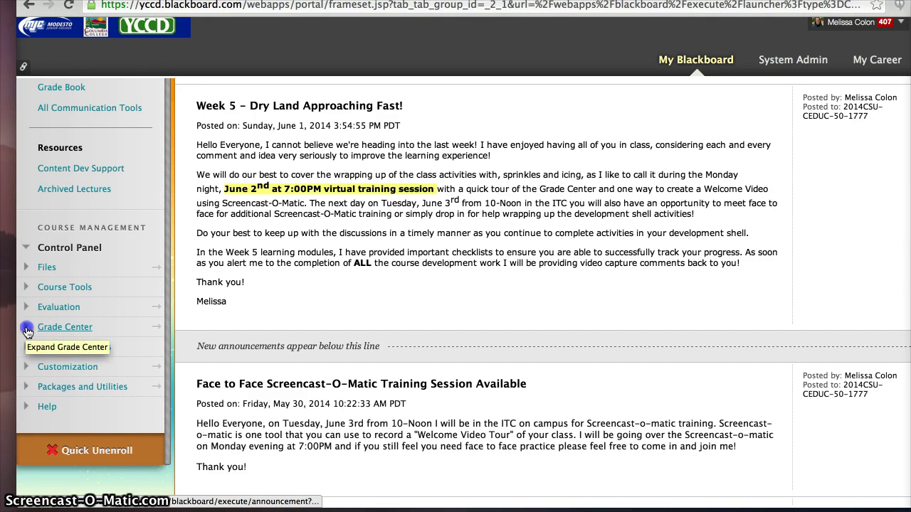
Step: Expand Grade Center in the Control Panel and open the Needs Grading queue
{"action": "left_click", "coordinate": [25, 329]}
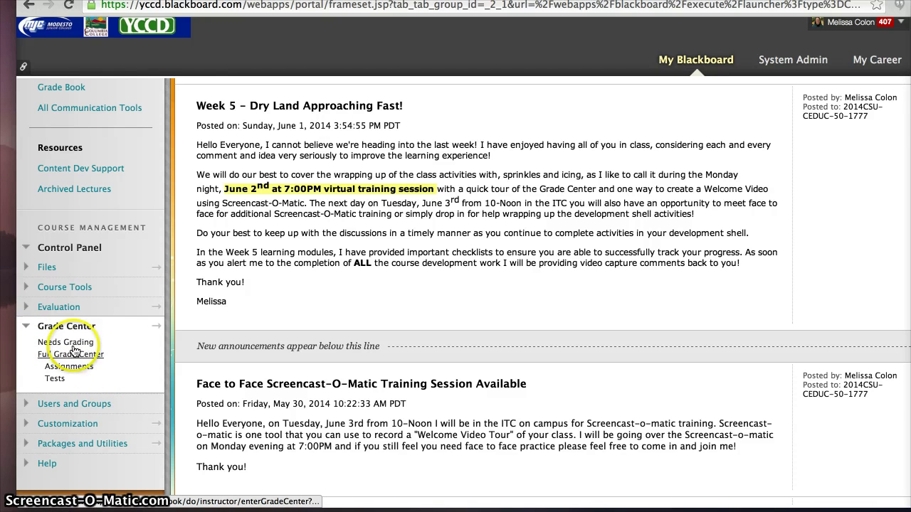
{"action": "left_click", "coordinate": [70, 347]}
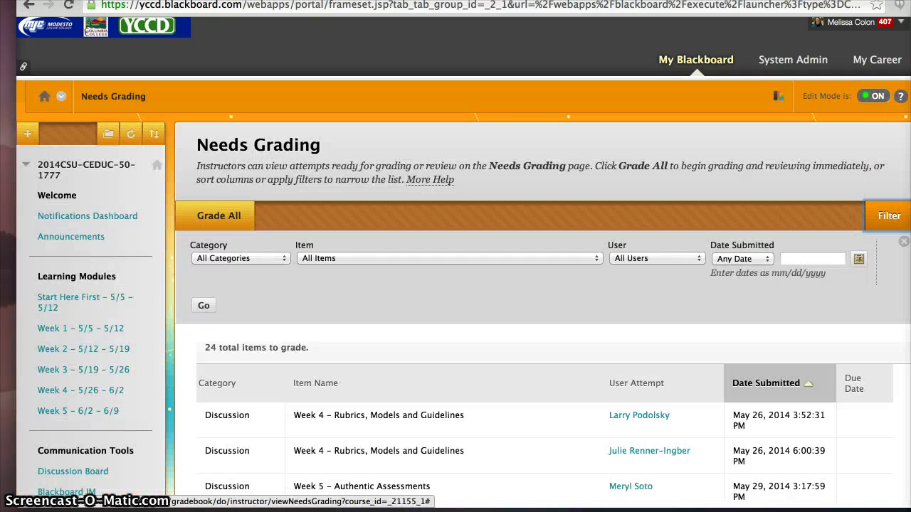
Step: Scroll through all 24 Needs Grading items and back up
{"action": "scroll", "coordinate": [464, 291], "scroll_direction": "down", "scroll_amount": 5}
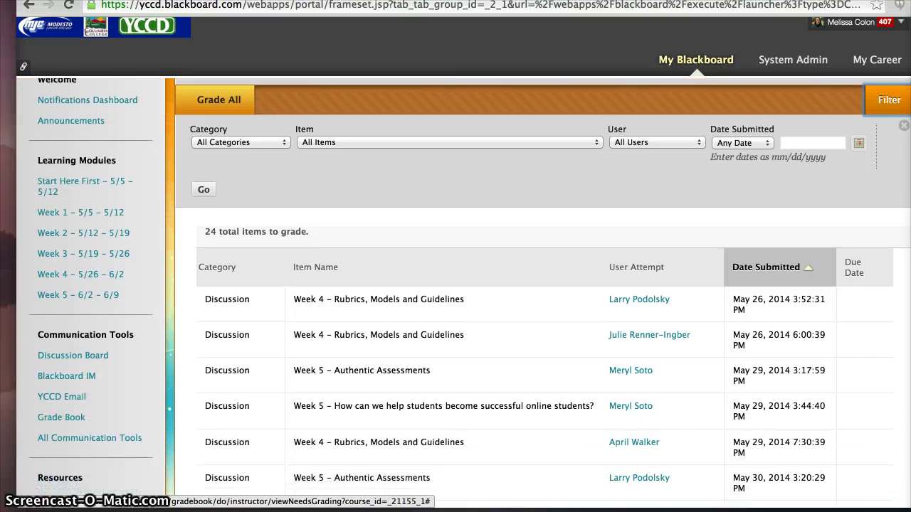
{"action": "scroll", "coordinate": [464, 291], "scroll_direction": "down", "scroll_amount": 5}
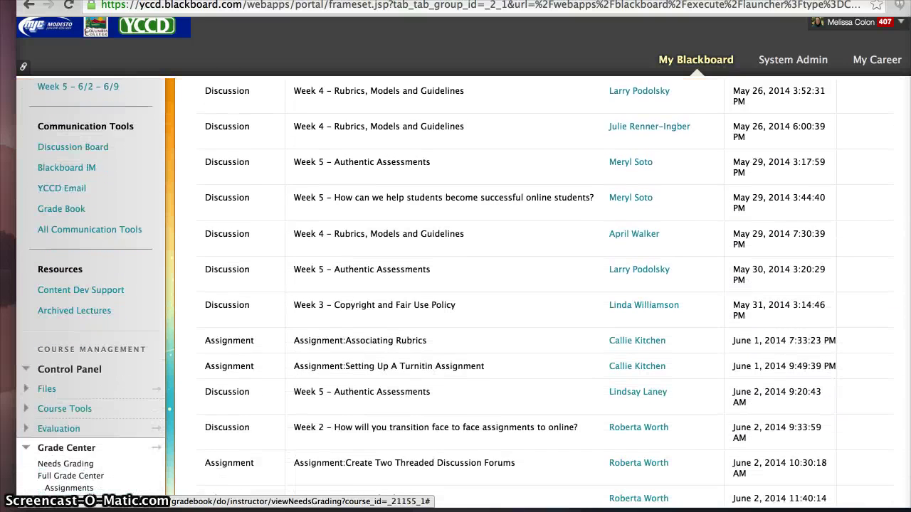
{"action": "scroll", "coordinate": [463, 291], "scroll_direction": "down", "scroll_amount": 3}
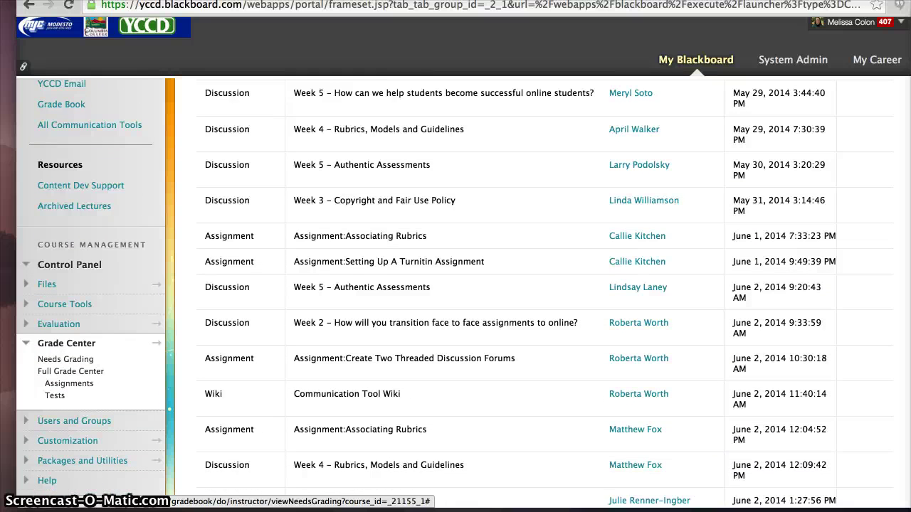
{"action": "scroll", "coordinate": [464, 291], "scroll_direction": "down", "scroll_amount": 3}
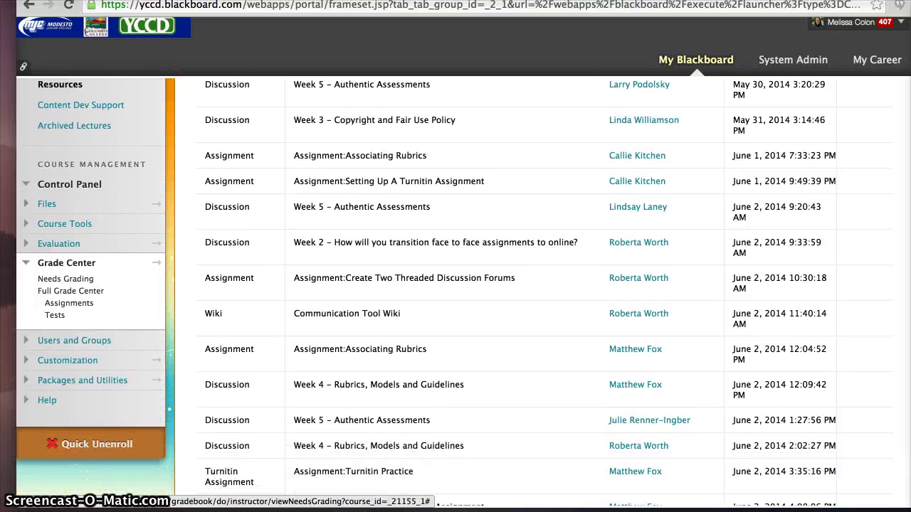
{"action": "scroll", "coordinate": [454, 292], "scroll_direction": "down", "scroll_amount": 3}
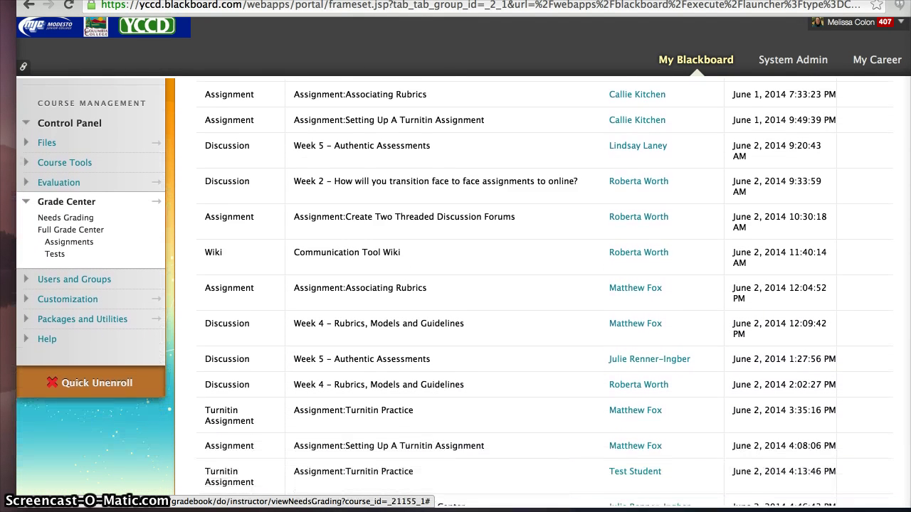
{"action": "scroll", "coordinate": [454, 293], "scroll_direction": "down", "scroll_amount": 5}
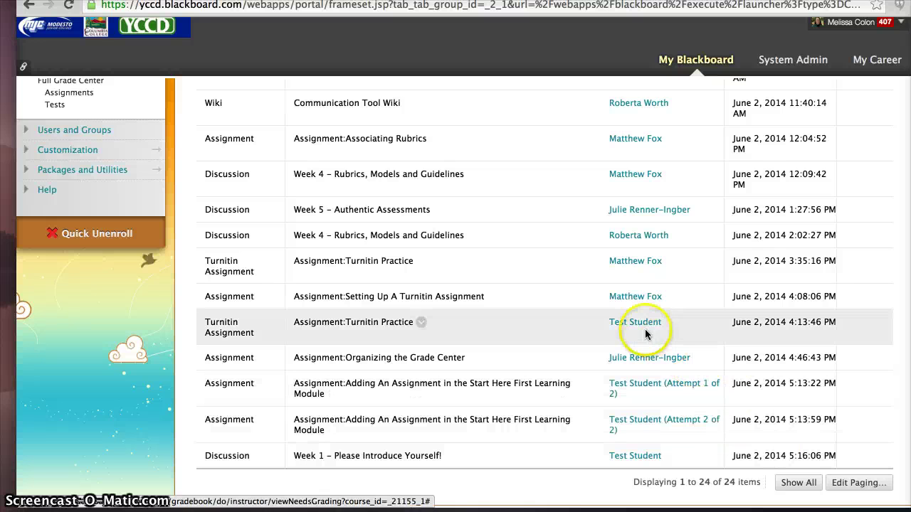
{"action": "scroll", "coordinate": [157, 293], "scroll_direction": "up", "scroll_amount": 6}
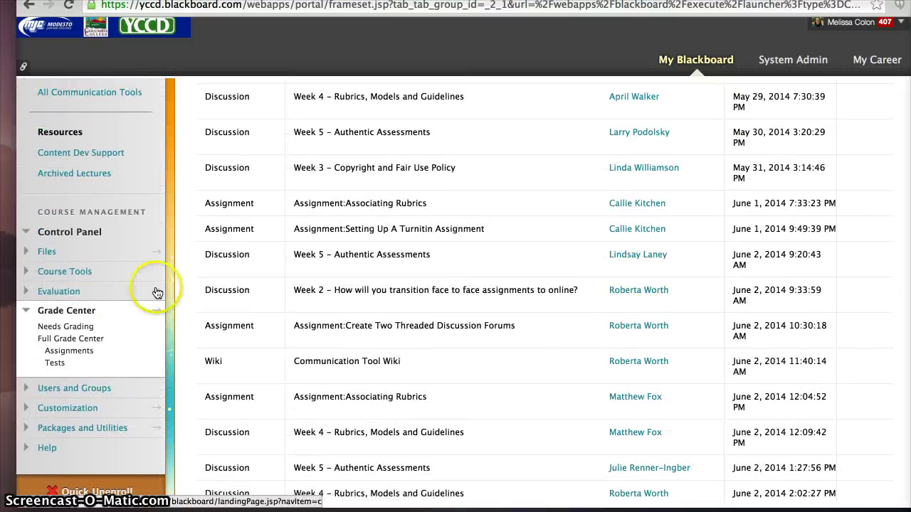
Step: Review the Turnitin Practice entry under Course Tools > Turnitin Assignments, then dismiss it with OK
{"action": "left_click", "coordinate": [25, 272]}
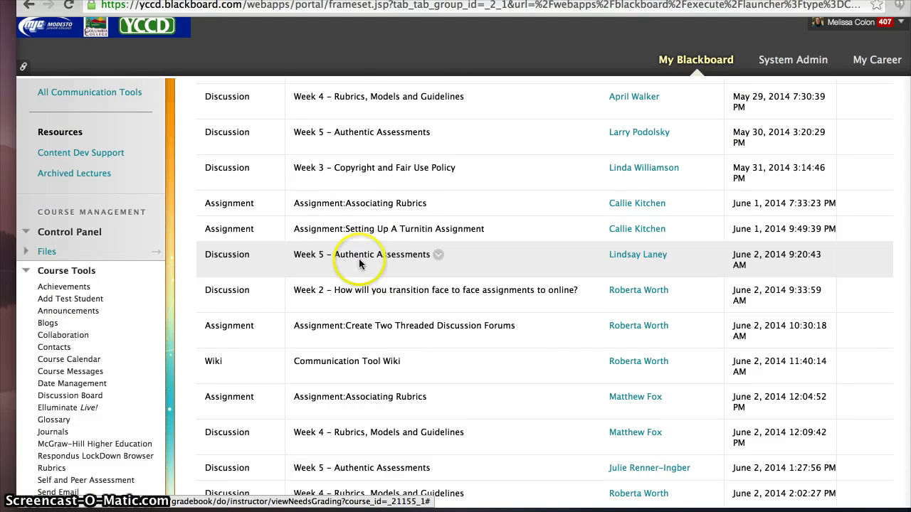
{"action": "scroll", "coordinate": [176, 420], "scroll_direction": "down", "scroll_amount": 4}
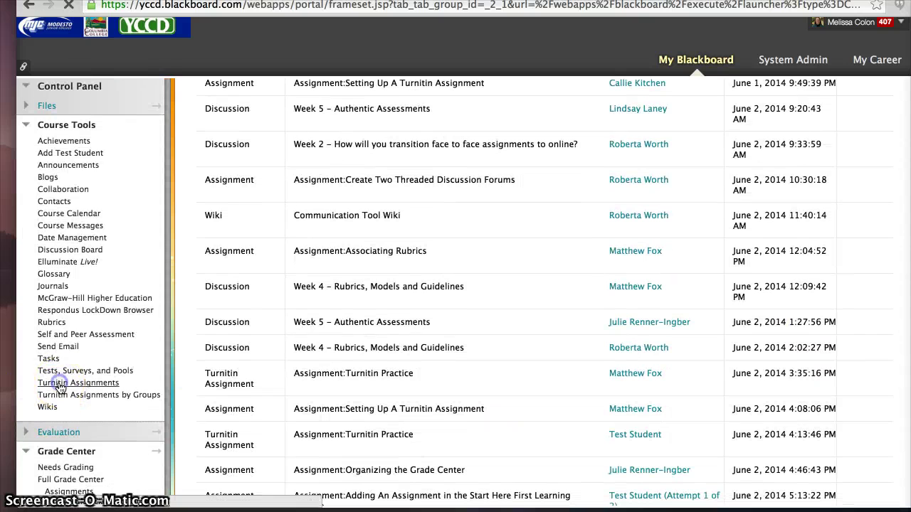
{"action": "left_click", "coordinate": [50, 383]}
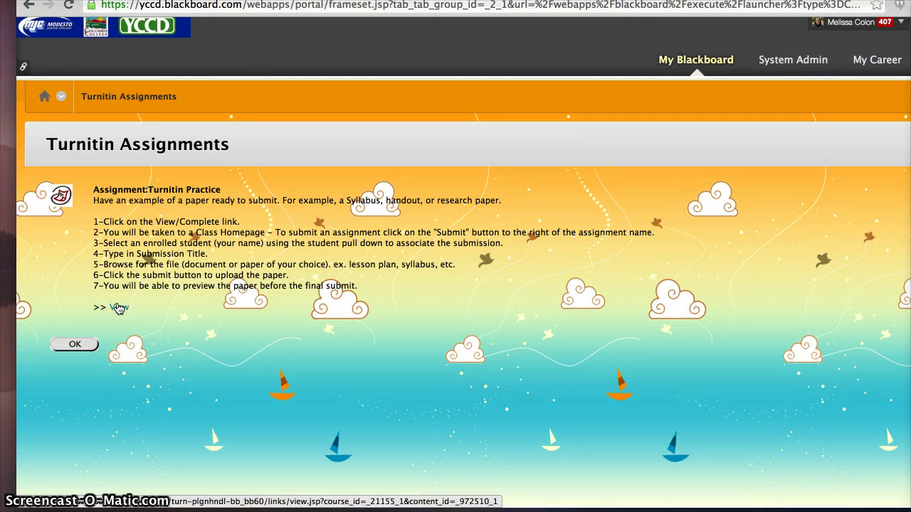
{"action": "left_click", "coordinate": [75, 345]}
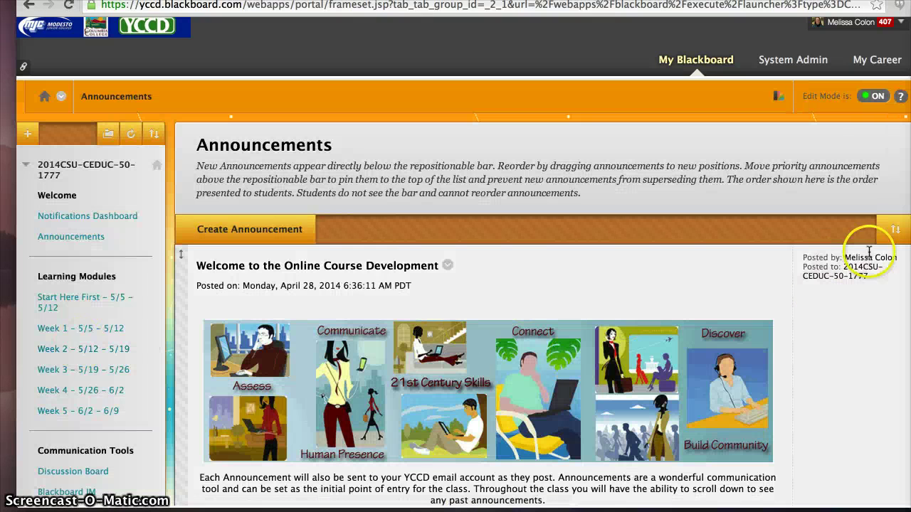
Step: Collapse Course Tools and return to the Needs Grading queue
{"action": "scroll", "coordinate": [833, 182], "scroll_direction": "down", "scroll_amount": 10}
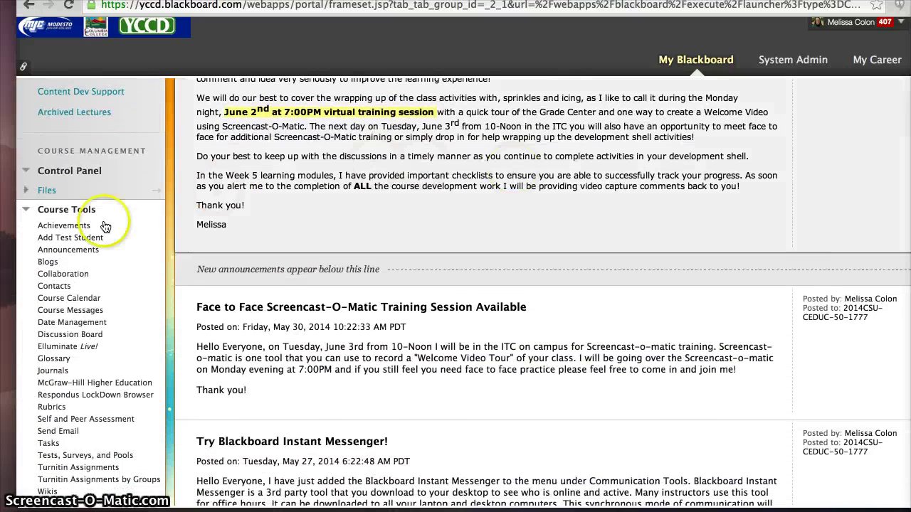
{"action": "left_click", "coordinate": [25, 211]}
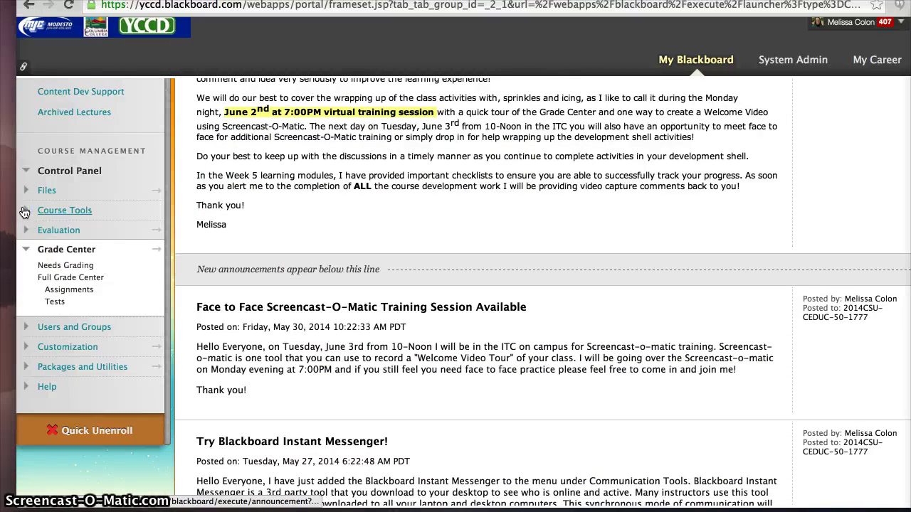
{"action": "left_click", "coordinate": [53, 270]}
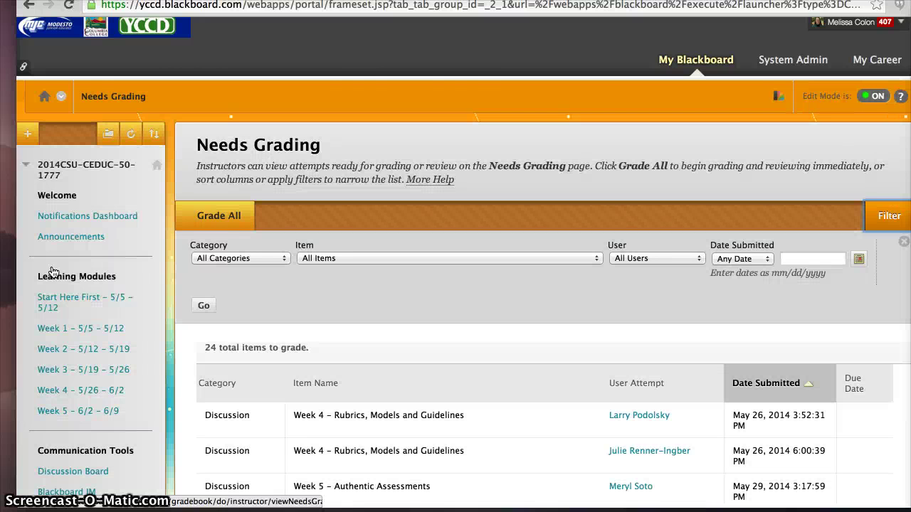
{"action": "left_click", "coordinate": [779, 95]}
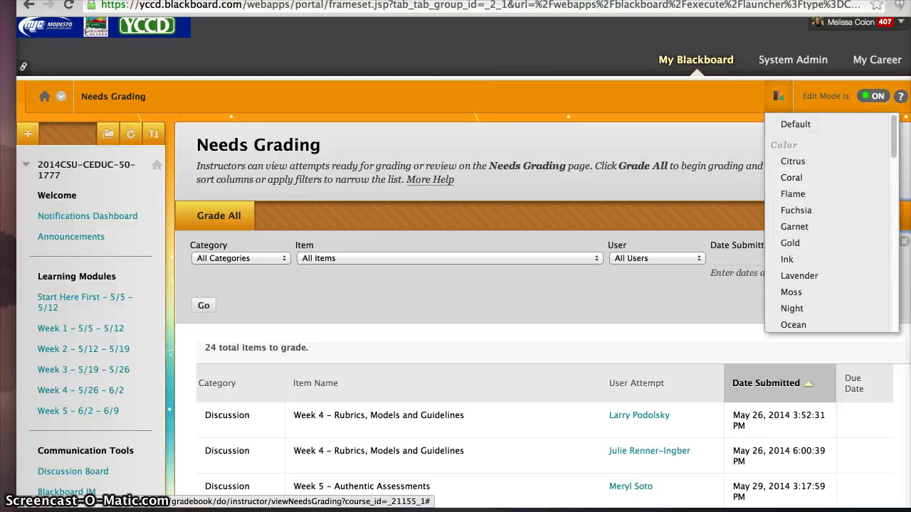
Step: Scroll down to Test Student's 'Week 1 - Please Introduce Yourself!' discussion row
{"action": "scroll", "coordinate": [462, 320], "scroll_direction": "down", "scroll_amount": 3}
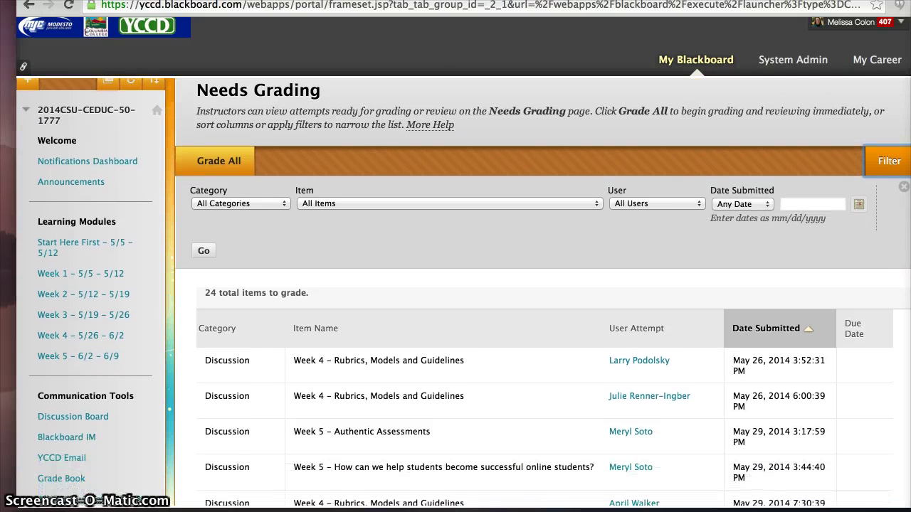
{"action": "scroll", "coordinate": [462, 294], "scroll_direction": "down", "scroll_amount": 10}
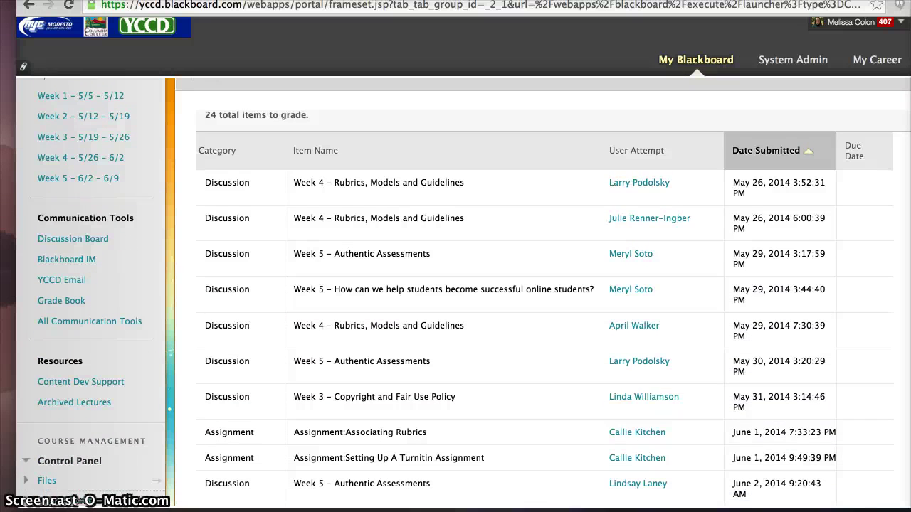
{"action": "scroll", "coordinate": [463, 294], "scroll_direction": "down", "scroll_amount": 3}
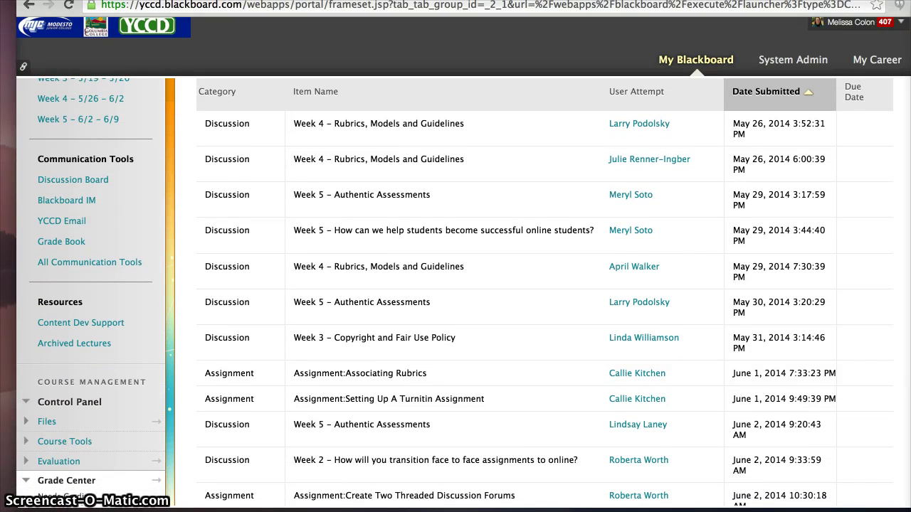
{"action": "scroll", "coordinate": [463, 294], "scroll_direction": "down", "scroll_amount": 7}
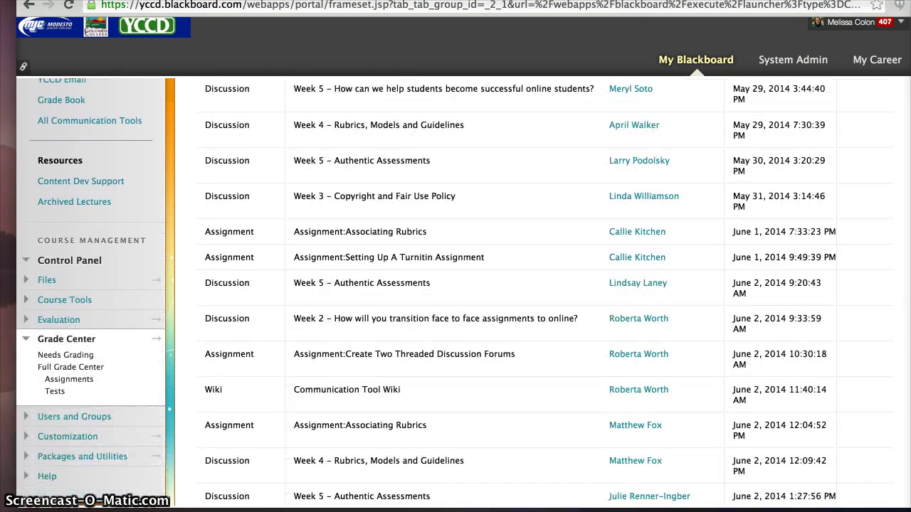
{"action": "scroll", "coordinate": [463, 294], "scroll_direction": "down", "scroll_amount": 7}
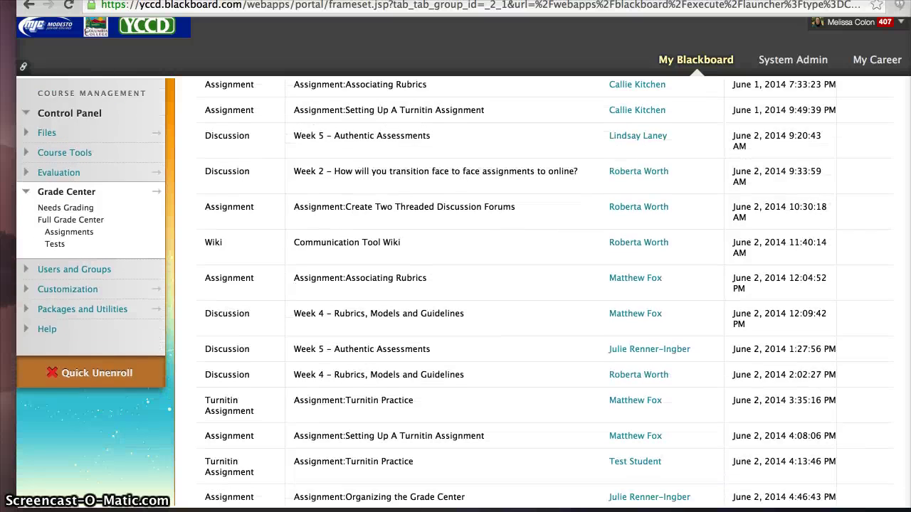
{"action": "scroll", "coordinate": [463, 294], "scroll_direction": "down", "scroll_amount": 6}
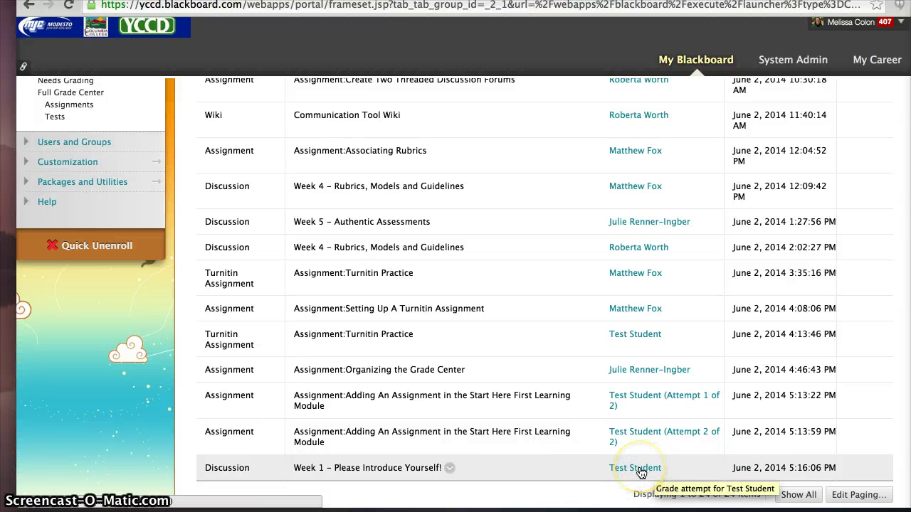
Step: Open Test Student's Week 1 discussion post and expand its grading rubric
{"action": "left_click", "coordinate": [641, 472]}
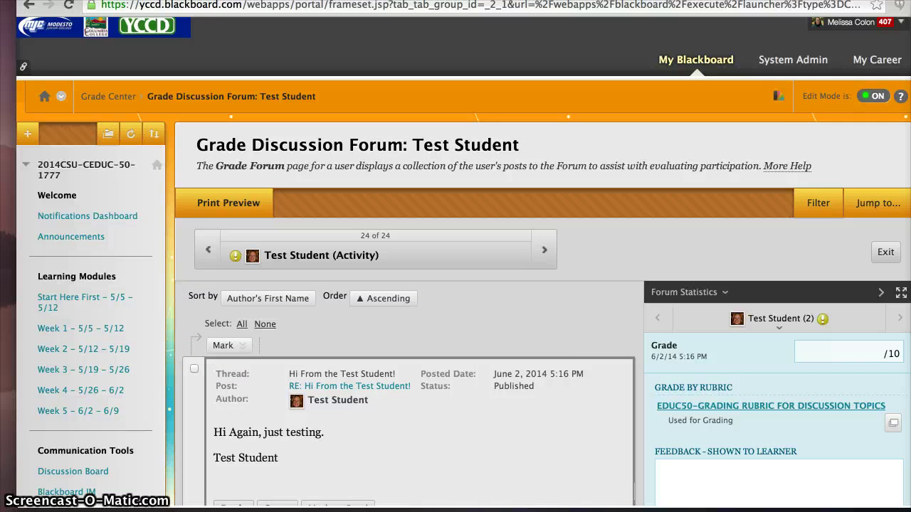
{"action": "scroll", "coordinate": [463, 299], "scroll_direction": "down", "scroll_amount": 3}
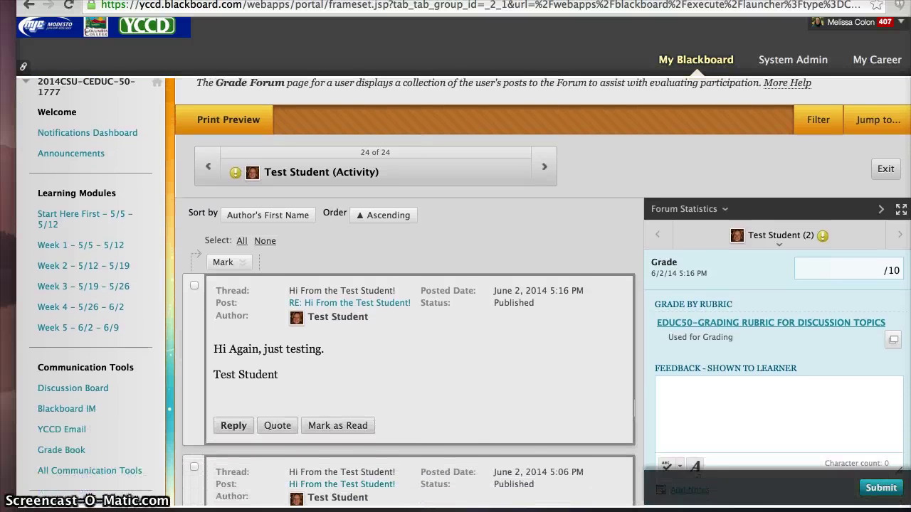
{"action": "scroll", "coordinate": [463, 299], "scroll_direction": "down", "scroll_amount": 1}
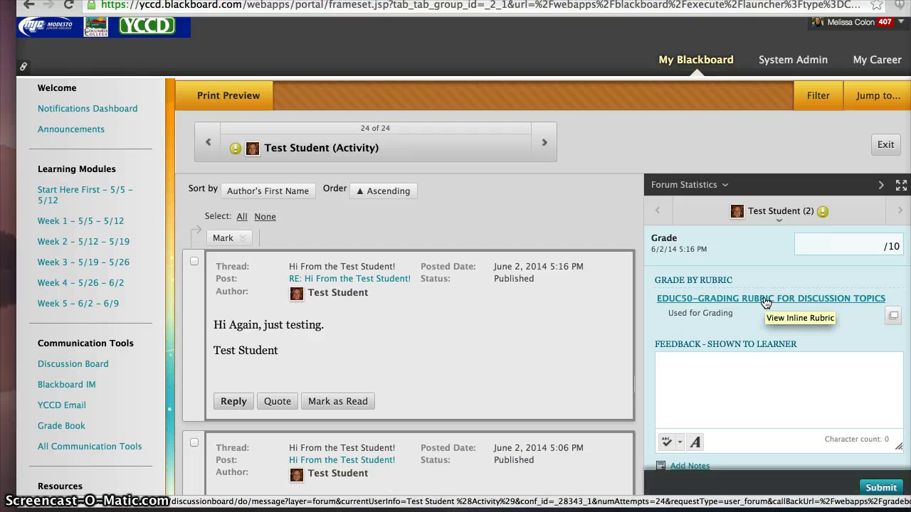
{"action": "left_click", "coordinate": [765, 300]}
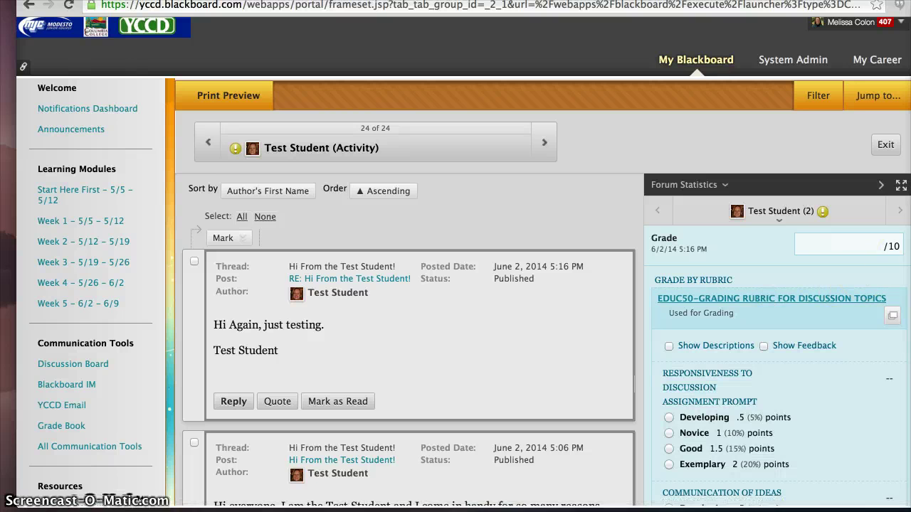
{"action": "scroll", "coordinate": [470, 292], "scroll_direction": "down", "scroll_amount": 5}
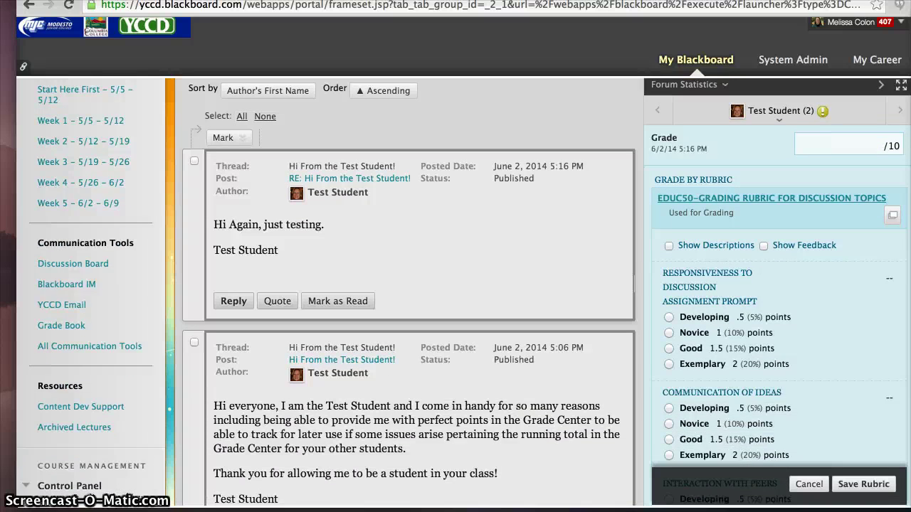
{"action": "scroll", "coordinate": [470, 292], "scroll_direction": "down", "scroll_amount": 1}
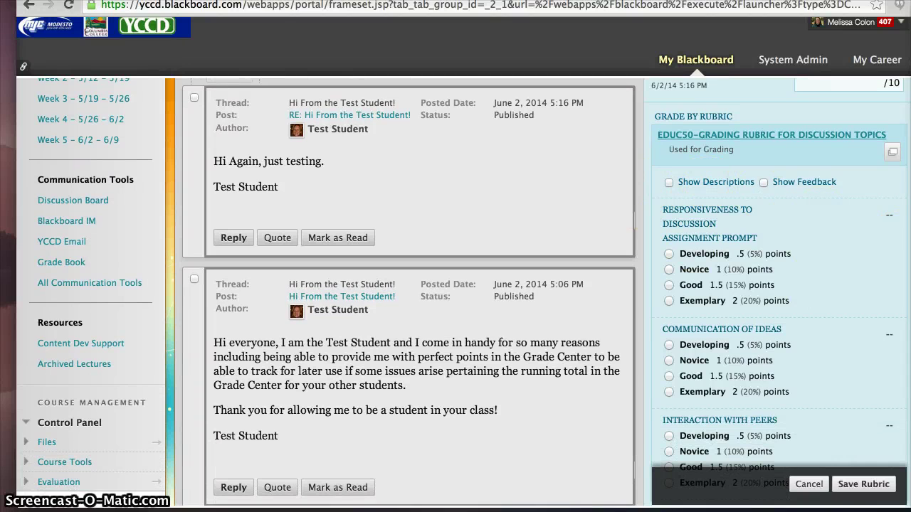
{"action": "scroll", "coordinate": [761, 270], "scroll_direction": "down", "scroll_amount": 3}
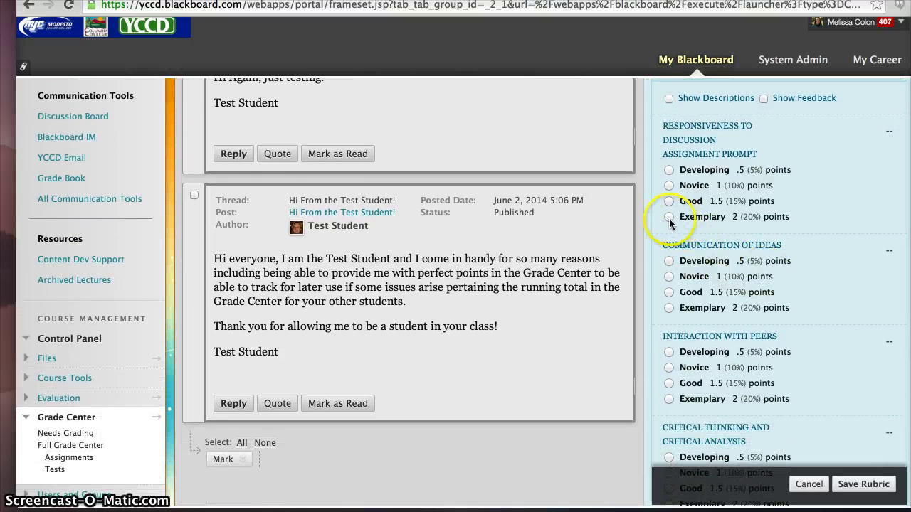
Step: Rate the rubric Exemplary, Good, Exemplary, Exemplary, Exemplary for 9.50 and save it
{"action": "left_click", "coordinate": [669, 217]}
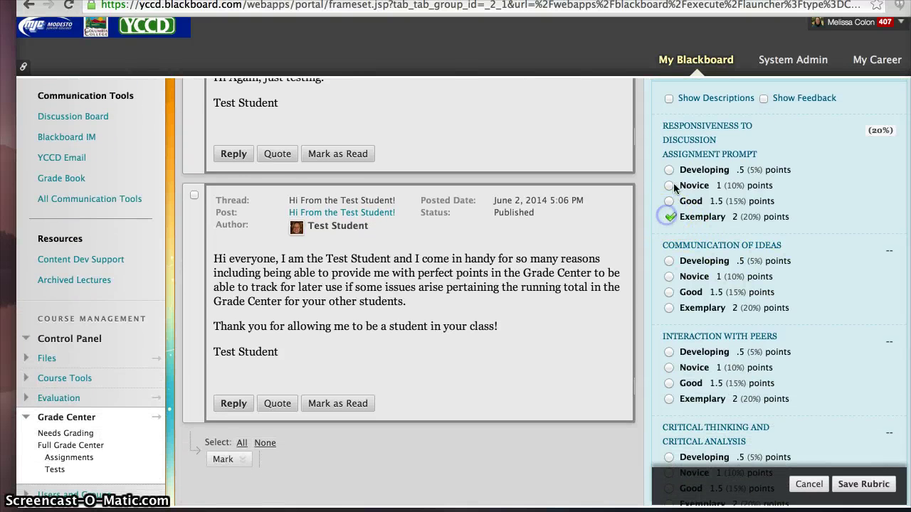
{"action": "left_click", "coordinate": [673, 99]}
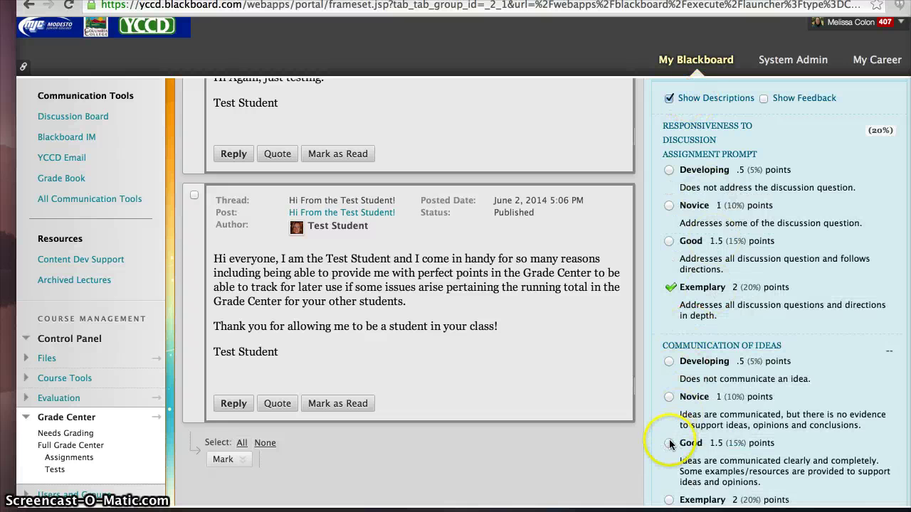
{"action": "left_click", "coordinate": [669, 443]}
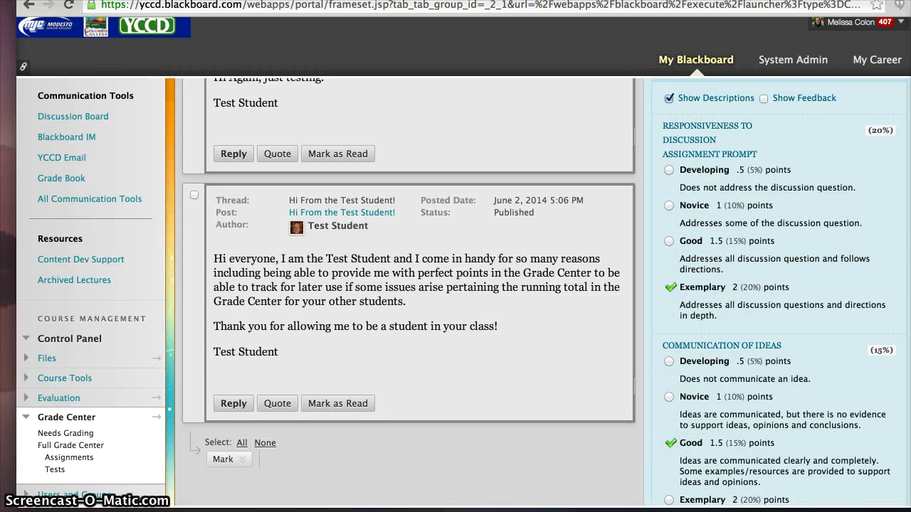
{"action": "scroll", "coordinate": [460, 294], "scroll_direction": "down", "scroll_amount": 10}
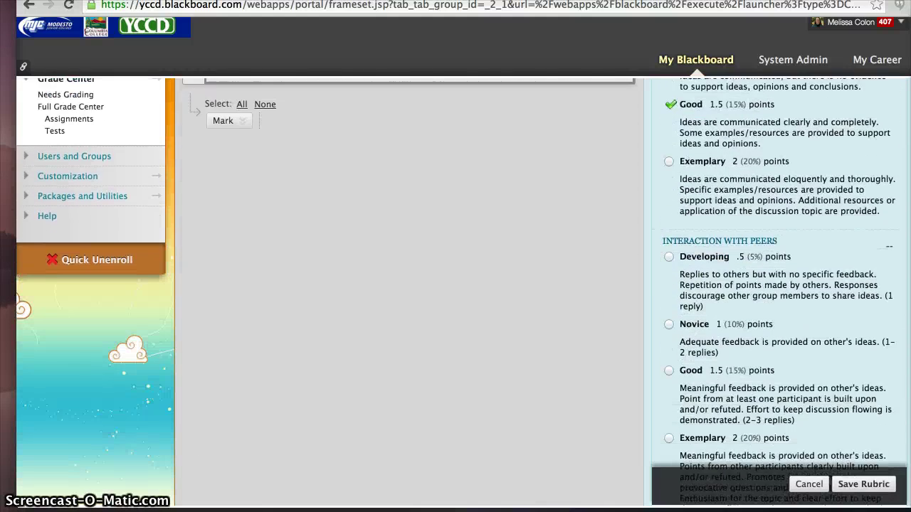
{"action": "scroll", "coordinate": [688, 299], "scroll_direction": "down", "scroll_amount": 3}
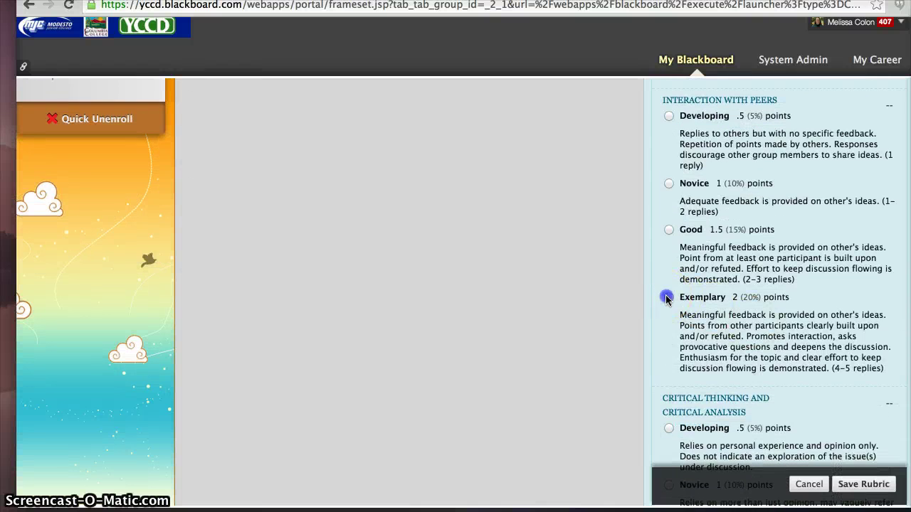
{"action": "left_click", "coordinate": [669, 298]}
{"action": "scroll", "coordinate": [790, 330], "scroll_direction": "down", "scroll_amount": 10}
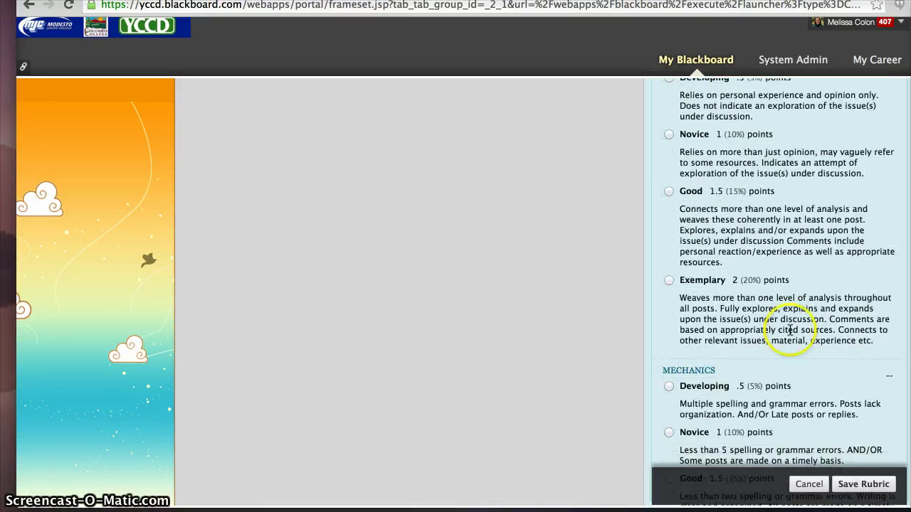
{"action": "left_click", "coordinate": [669, 280]}
{"action": "scroll", "coordinate": [805, 376], "scroll_direction": "down", "scroll_amount": 5}
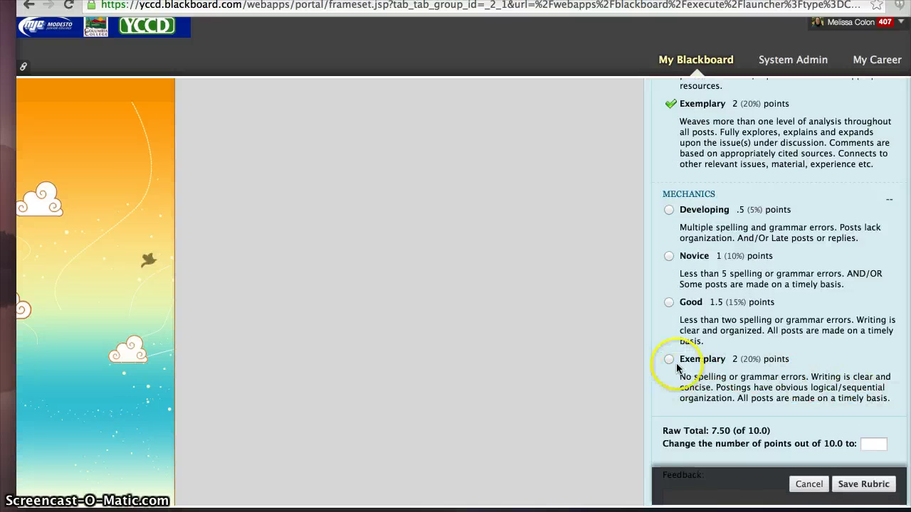
{"action": "left_click", "coordinate": [670, 359]}
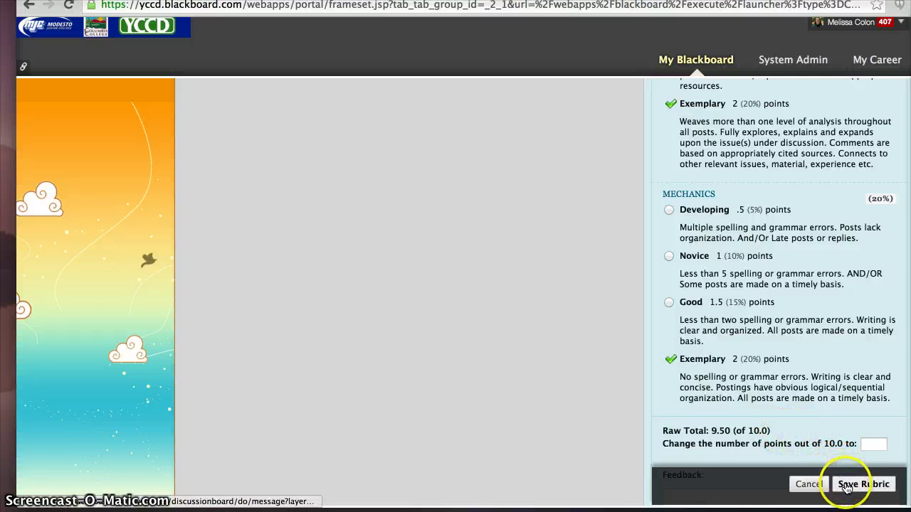
{"action": "left_click", "coordinate": [847, 486]}
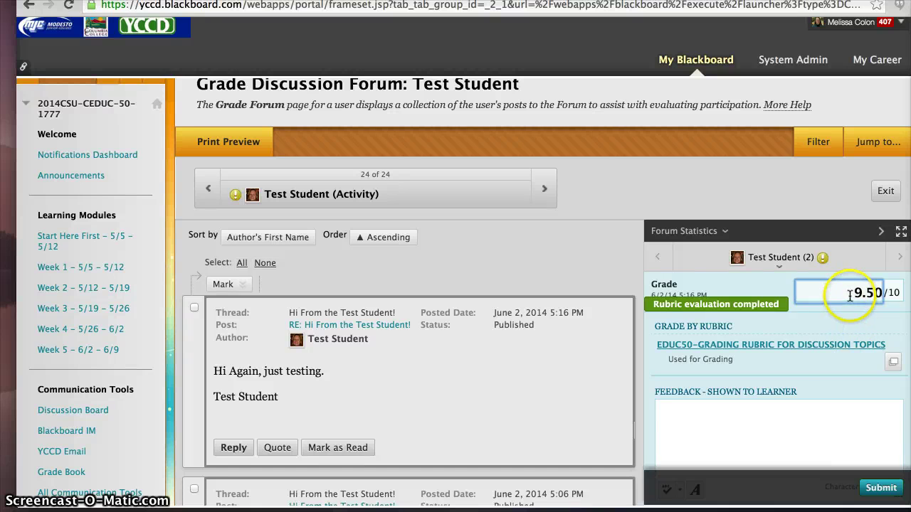
Step: Submit the 9.50/10 discussion grade from the feedback form, leaving 23 items in the queue
{"action": "left_click", "coordinate": [715, 422]}
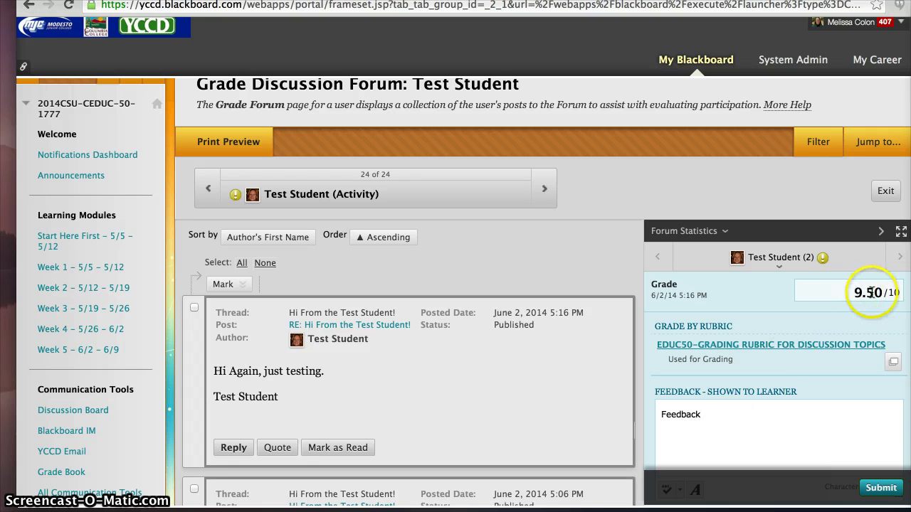
{"action": "scroll", "coordinate": [463, 292], "scroll_direction": "down", "scroll_amount": 1}
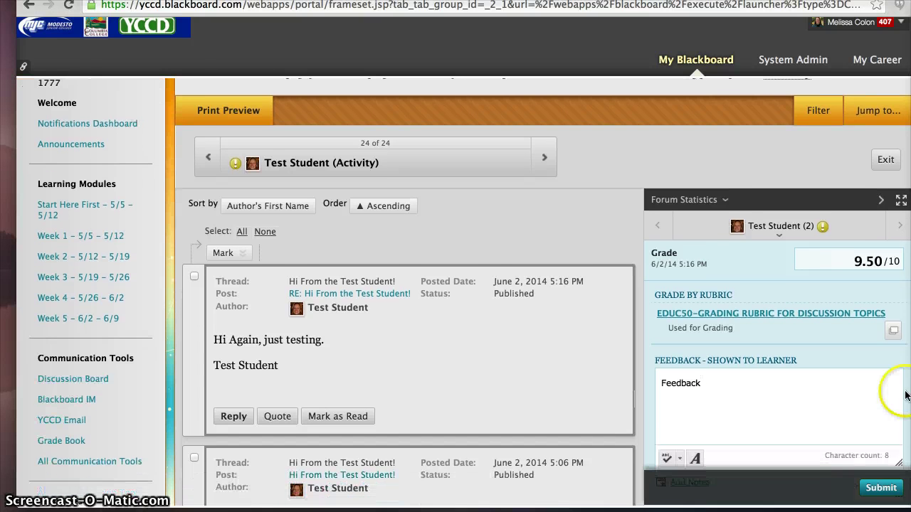
{"action": "left_click", "coordinate": [880, 492]}
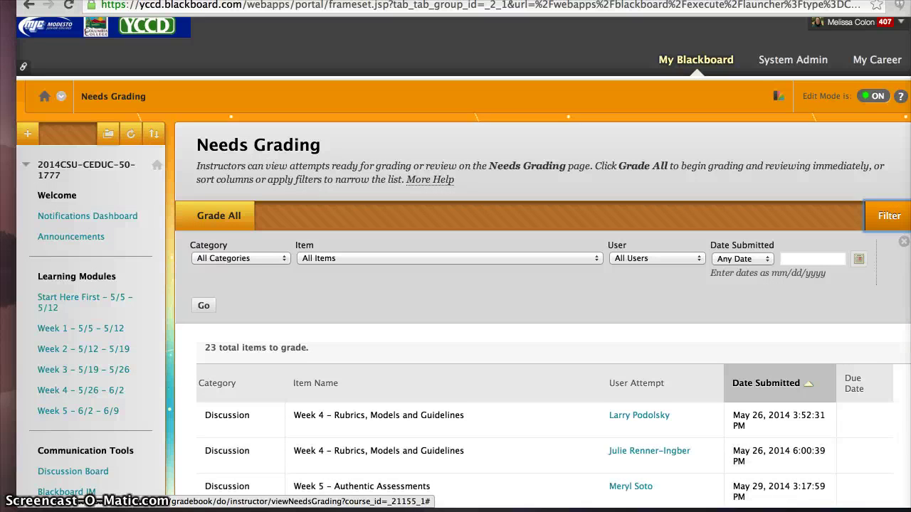
Step: Scroll to the bottom of Needs Grading and open Test Student's Attempt 2 of 2
{"action": "scroll", "coordinate": [541, 292], "scroll_direction": "down", "scroll_amount": 5}
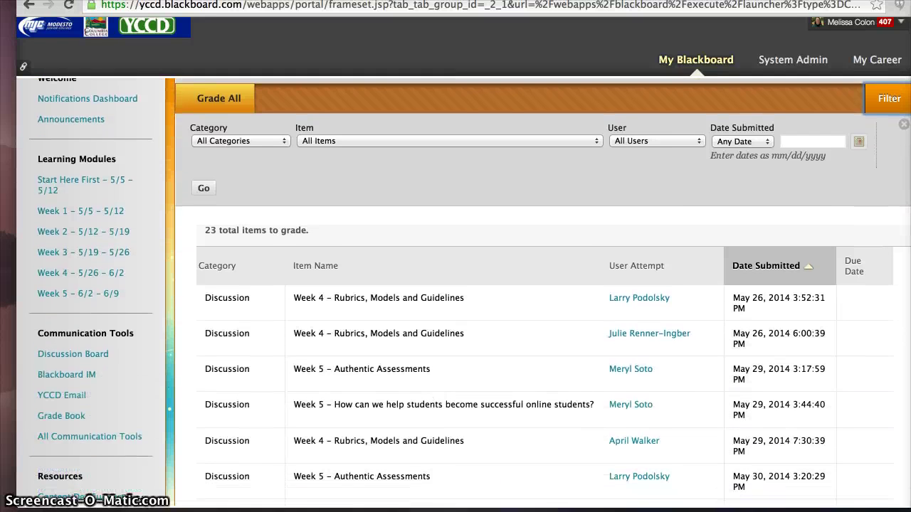
{"action": "scroll", "coordinate": [541, 292], "scroll_direction": "down", "scroll_amount": 8}
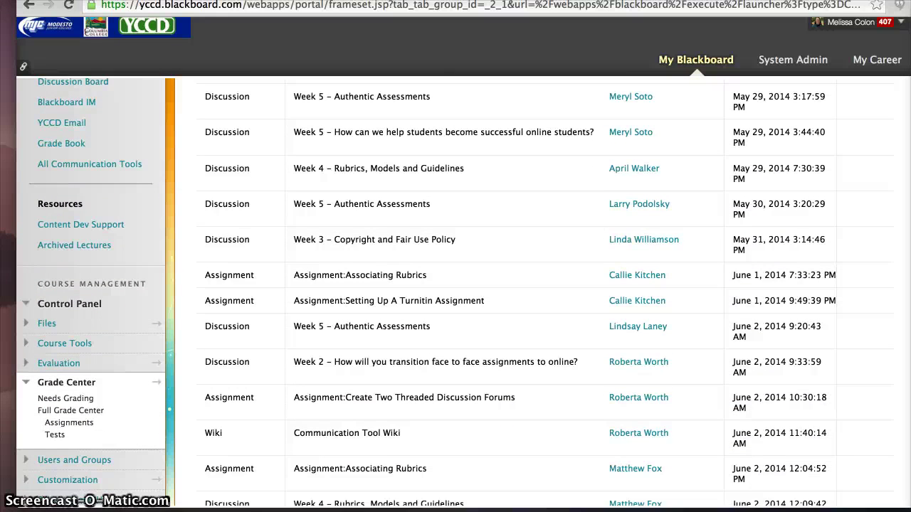
{"action": "scroll", "coordinate": [540, 292], "scroll_direction": "down", "scroll_amount": 4}
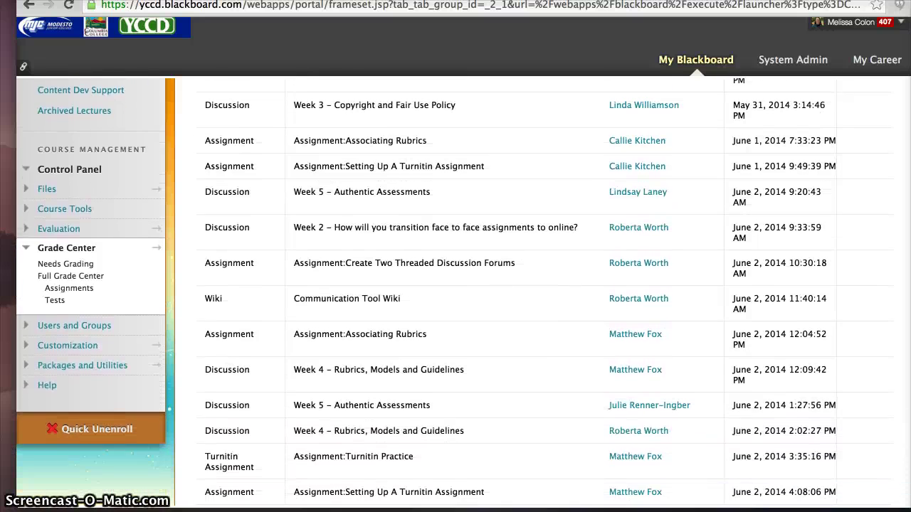
{"action": "scroll", "coordinate": [541, 292], "scroll_direction": "down", "scroll_amount": 3}
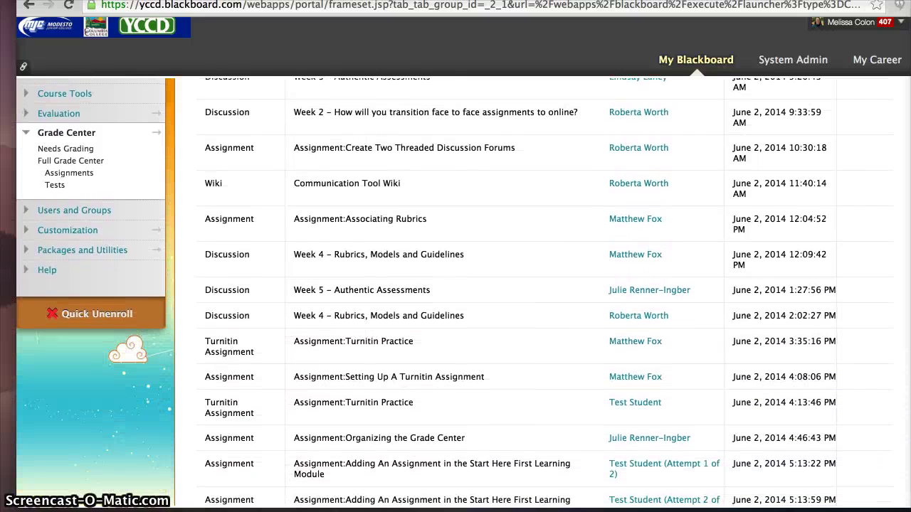
{"action": "scroll", "coordinate": [541, 292], "scroll_direction": "down", "scroll_amount": 1}
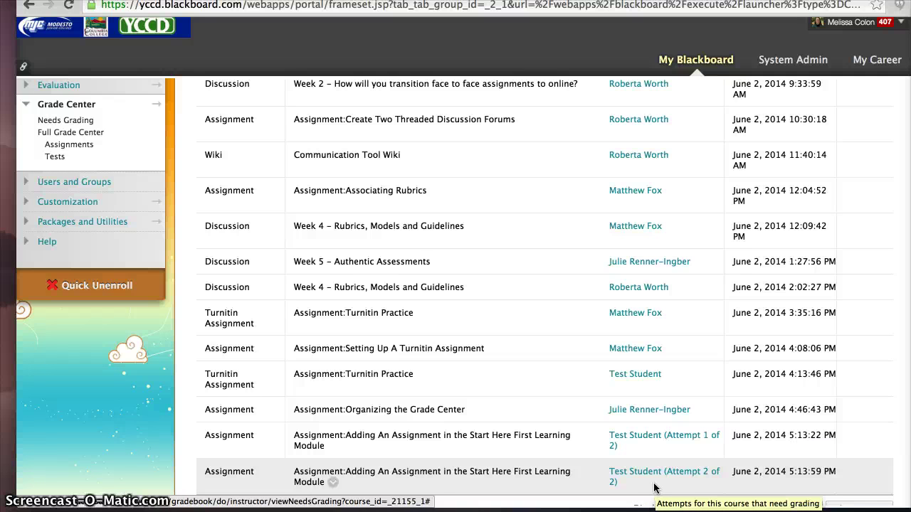
{"action": "left_click", "coordinate": [651, 479]}
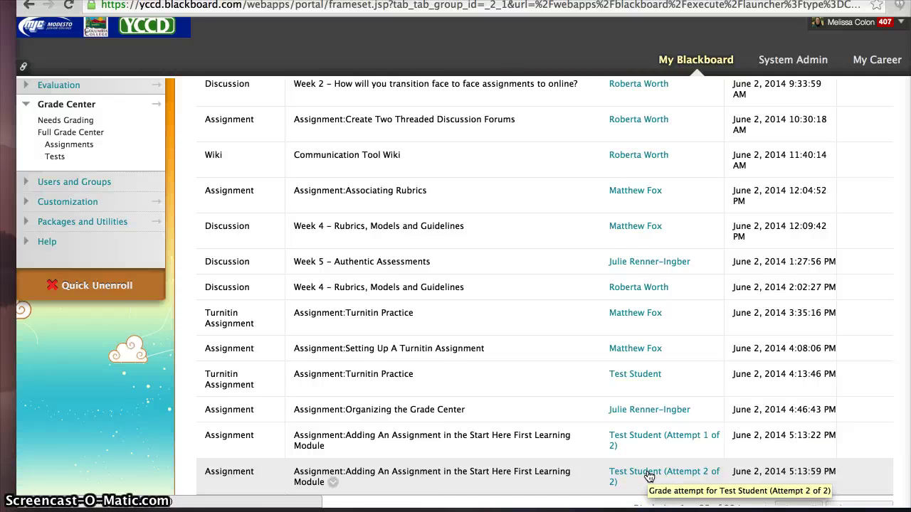
{"action": "left_click", "coordinate": [649, 477]}
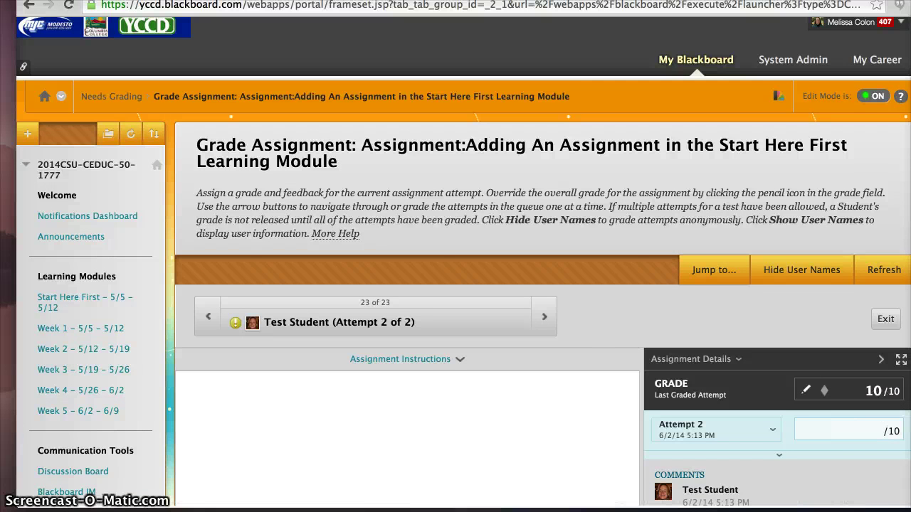
Step: Enter 10 in the Attempt 2 grade box, add the feedback 'Feedback', and submit
{"action": "scroll", "coordinate": [463, 293], "scroll_direction": "down", "scroll_amount": 3}
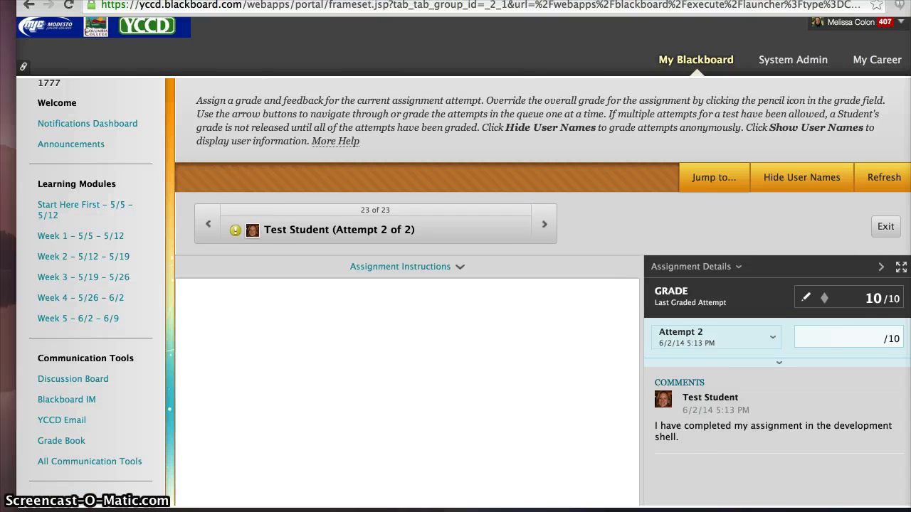
{"action": "left_click", "coordinate": [875, 335]}
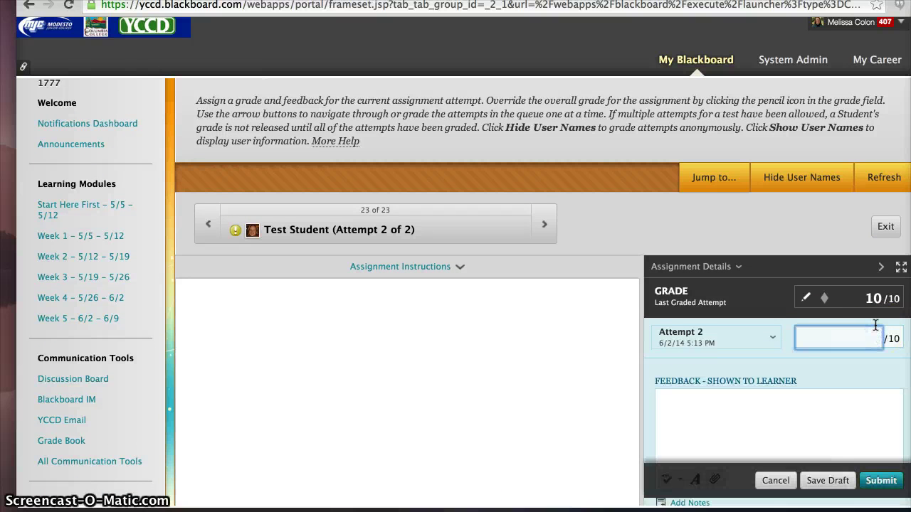
{"action": "type", "text": "10"}
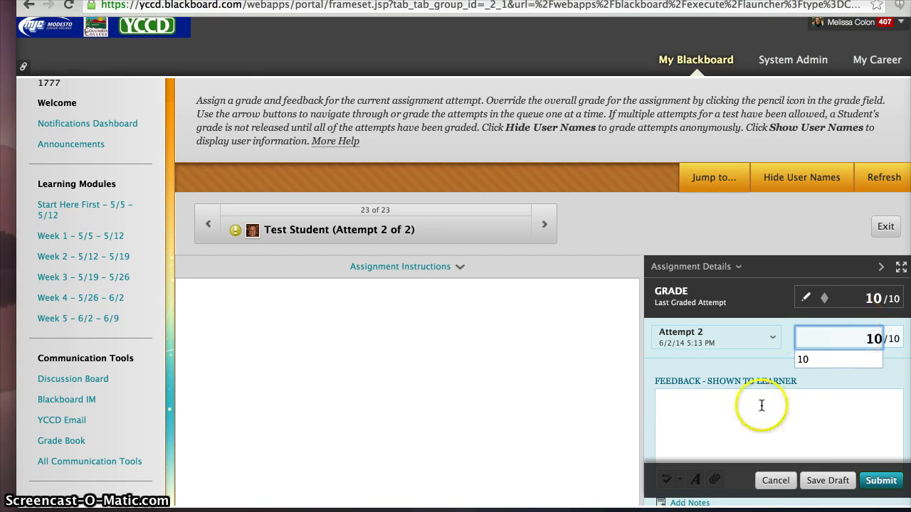
{"action": "left_click", "coordinate": [738, 412]}
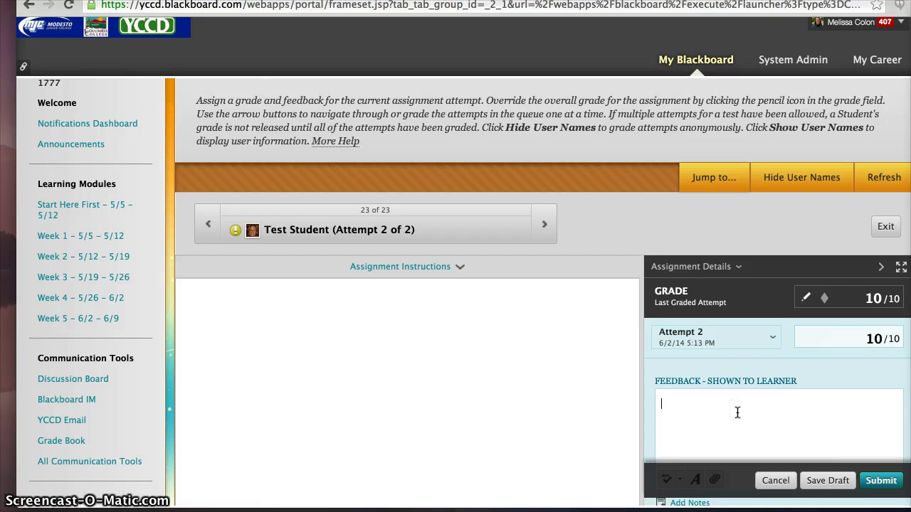
{"action": "type", "text": "F"}
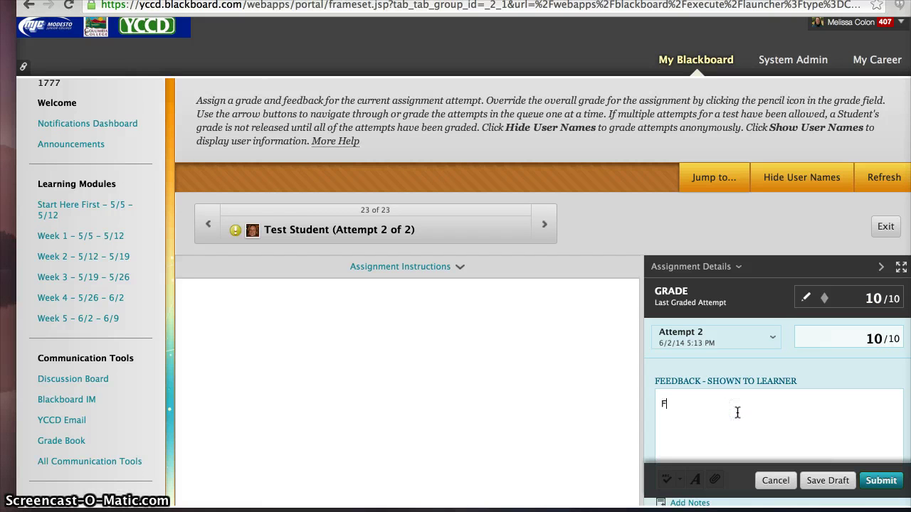
{"action": "type", "text": "eedbac"}
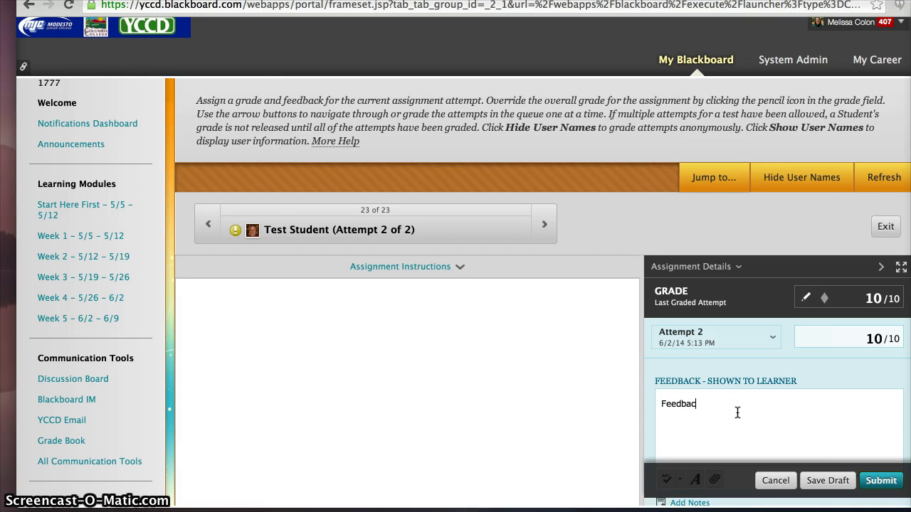
{"action": "type", "text": "k"}
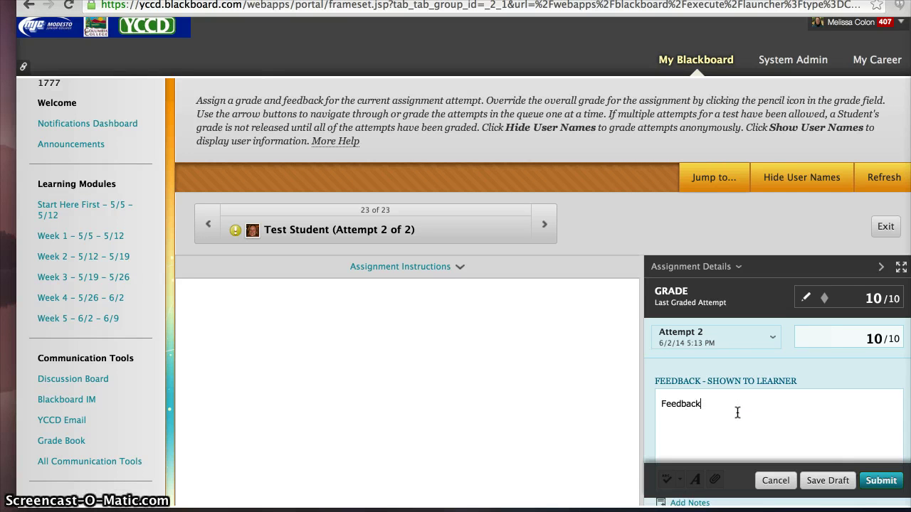
{"action": "left_click", "coordinate": [898, 359]}
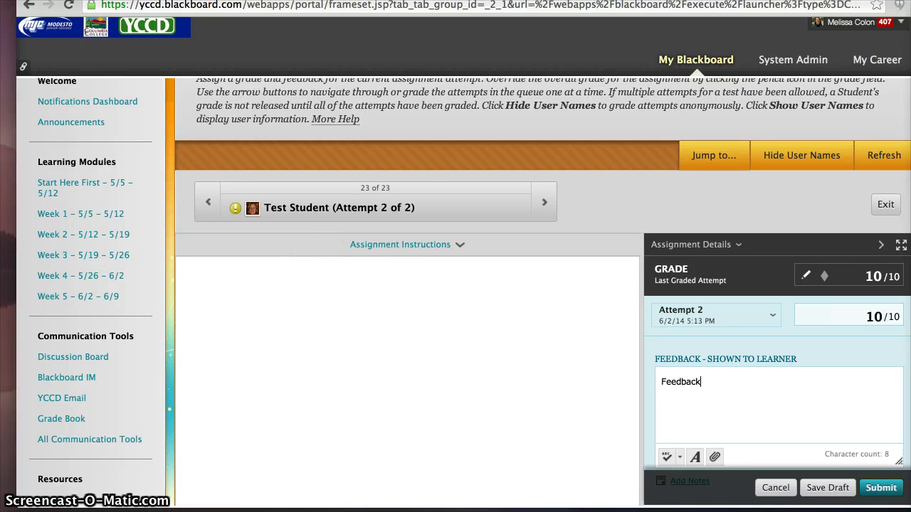
{"action": "scroll", "coordinate": [470, 282], "scroll_direction": "down", "scroll_amount": 2}
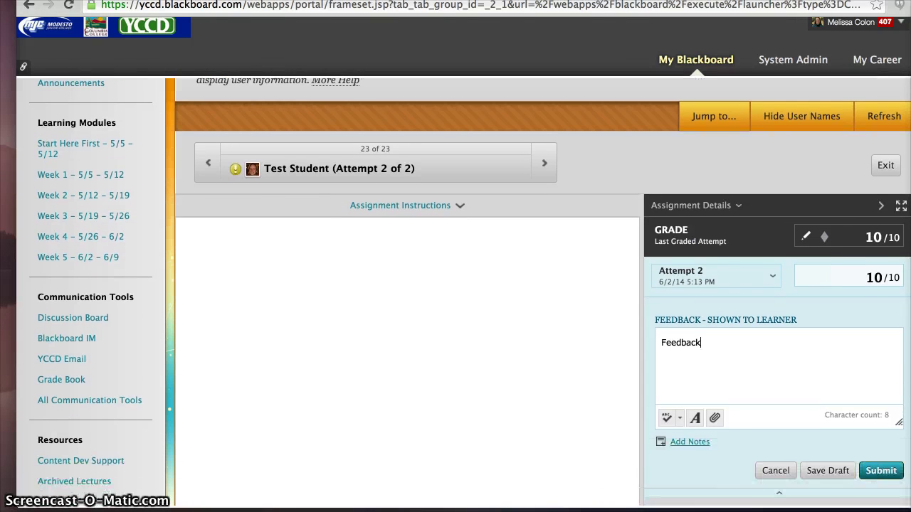
{"action": "scroll", "coordinate": [470, 282], "scroll_direction": "down", "scroll_amount": 3}
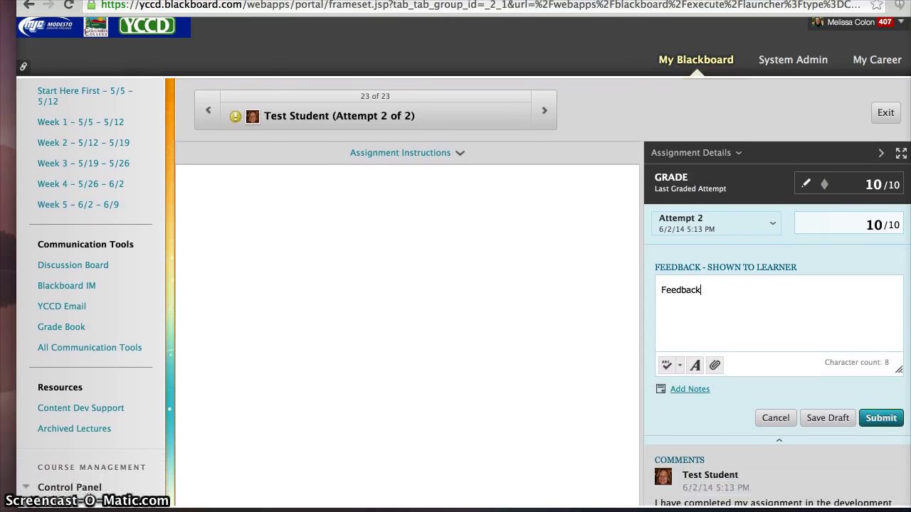
{"action": "scroll", "coordinate": [469, 282], "scroll_direction": "down", "scroll_amount": 2}
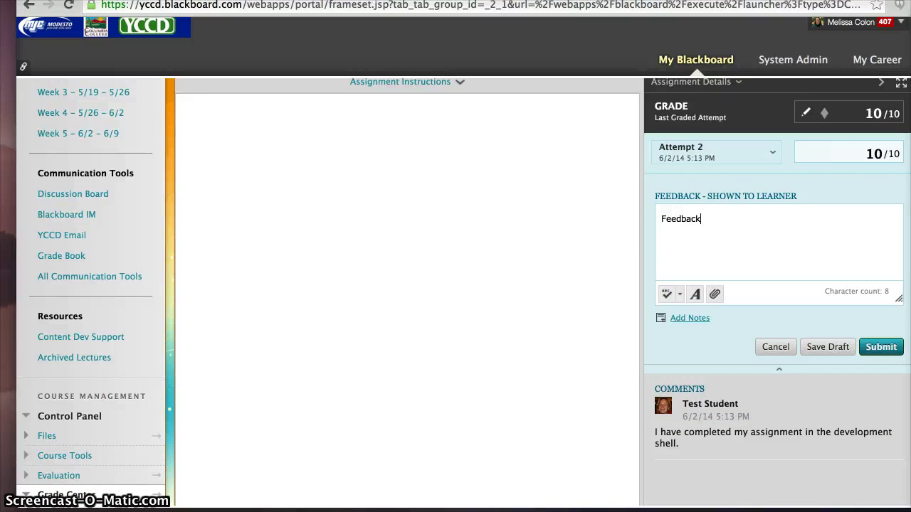
{"action": "left_click", "coordinate": [883, 348]}
{"action": "left_click", "coordinate": [882, 347]}
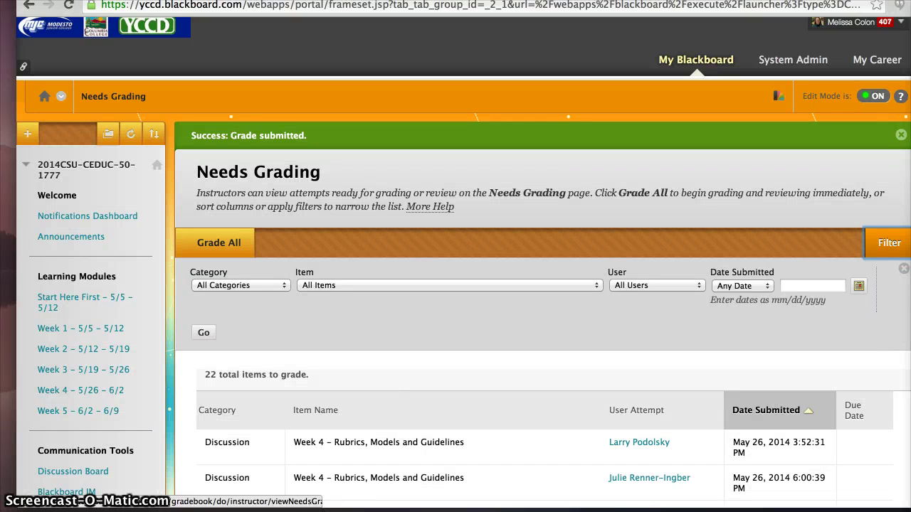
Step: Close the green Success banner and scroll to the end of the 22-item list
{"action": "left_click", "coordinate": [901, 135]}
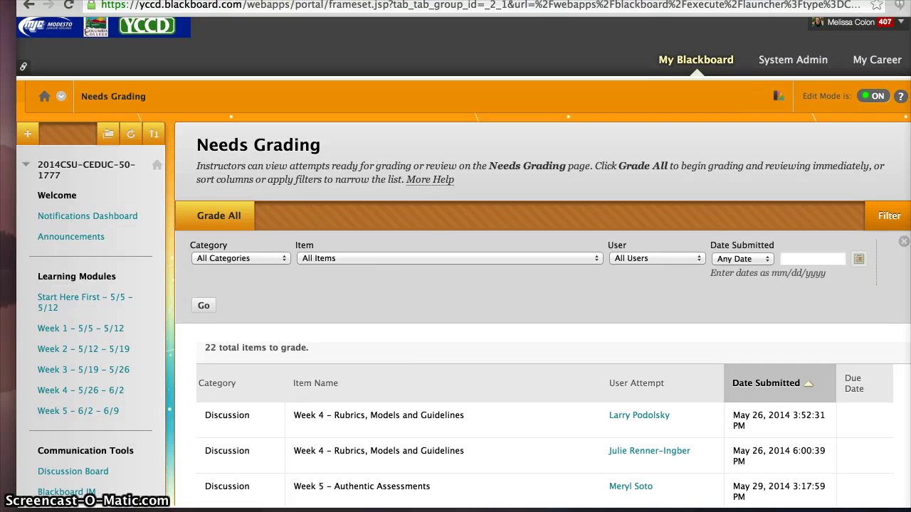
{"action": "scroll", "coordinate": [463, 285], "scroll_direction": "down", "scroll_amount": 8}
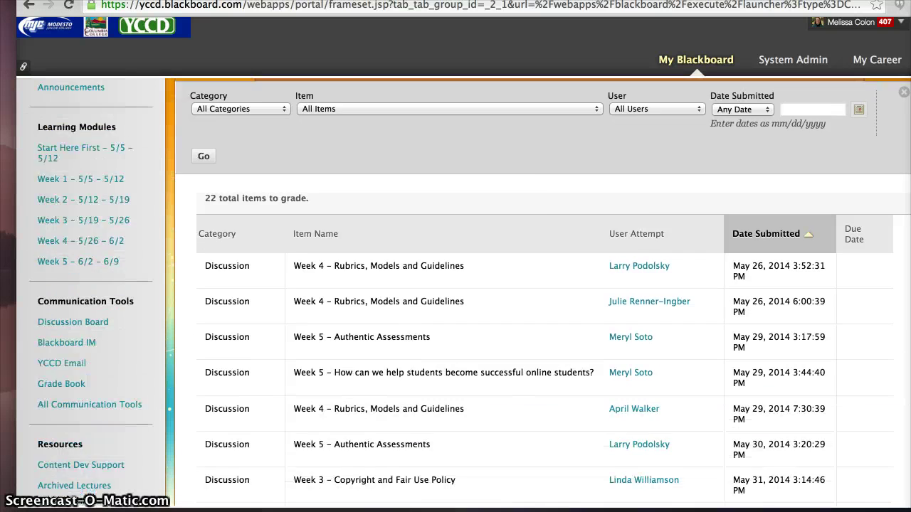
{"action": "scroll", "coordinate": [463, 285], "scroll_direction": "down", "scroll_amount": 10}
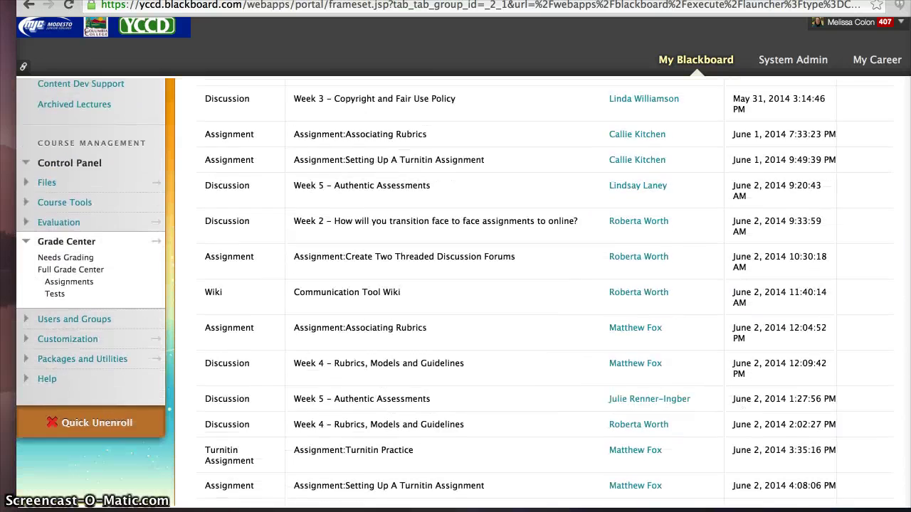
{"action": "scroll", "coordinate": [454, 291], "scroll_direction": "down", "scroll_amount": 1}
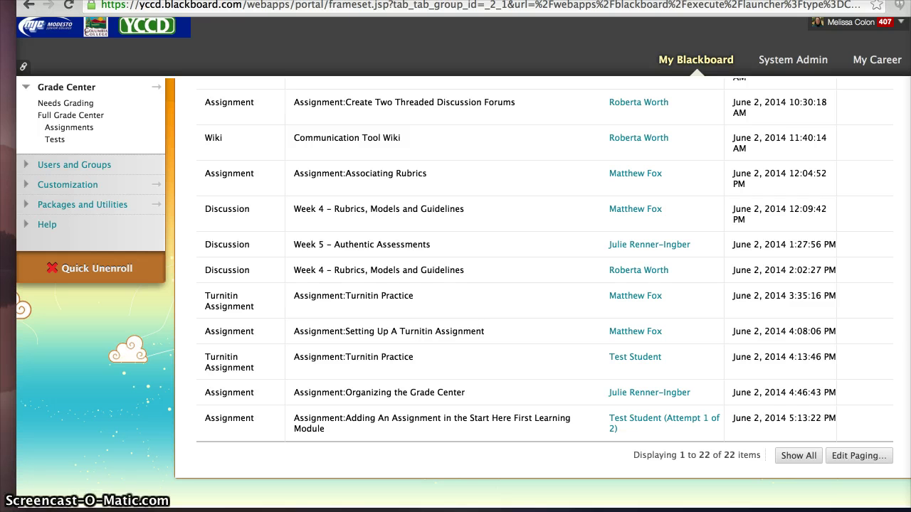
Step: Open Test Student's Attempt 1 of 2 and scroll down its ungraded grading page
{"action": "left_click", "coordinate": [655, 425]}
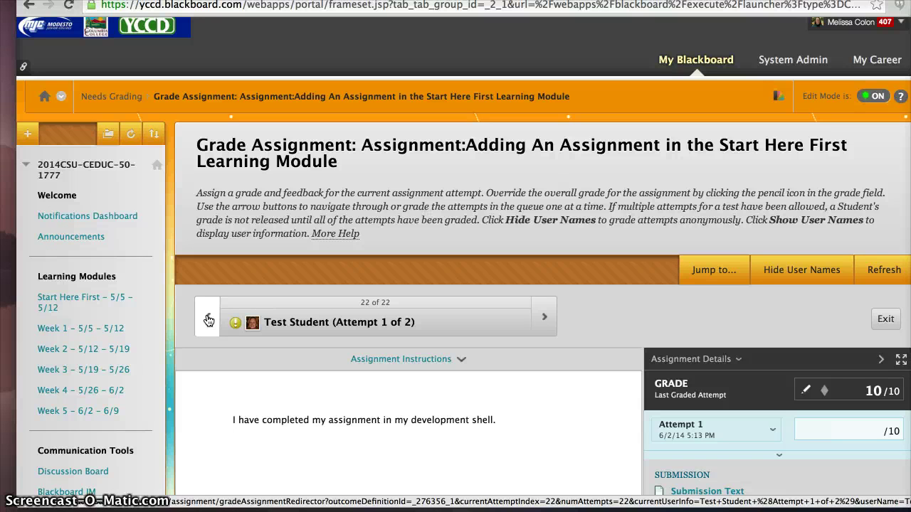
{"action": "left_click", "coordinate": [209, 320]}
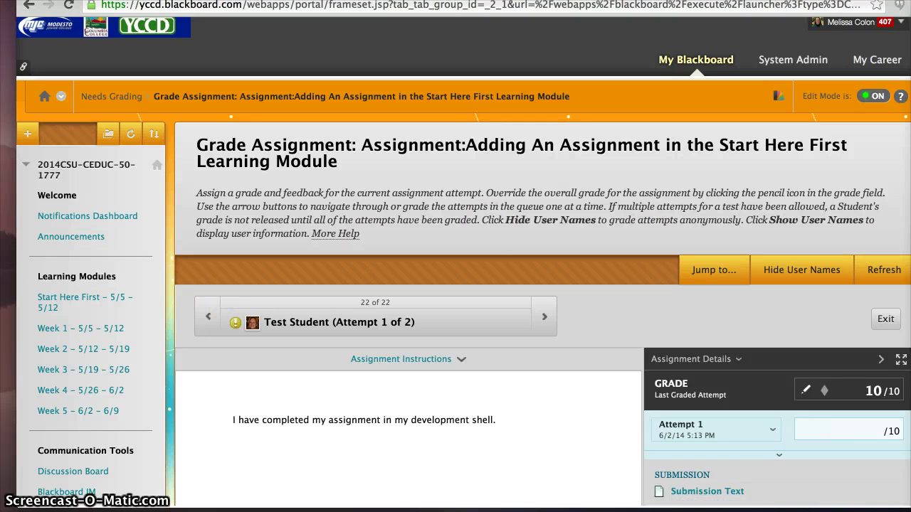
{"action": "scroll", "coordinate": [456, 285], "scroll_direction": "down", "scroll_amount": 10}
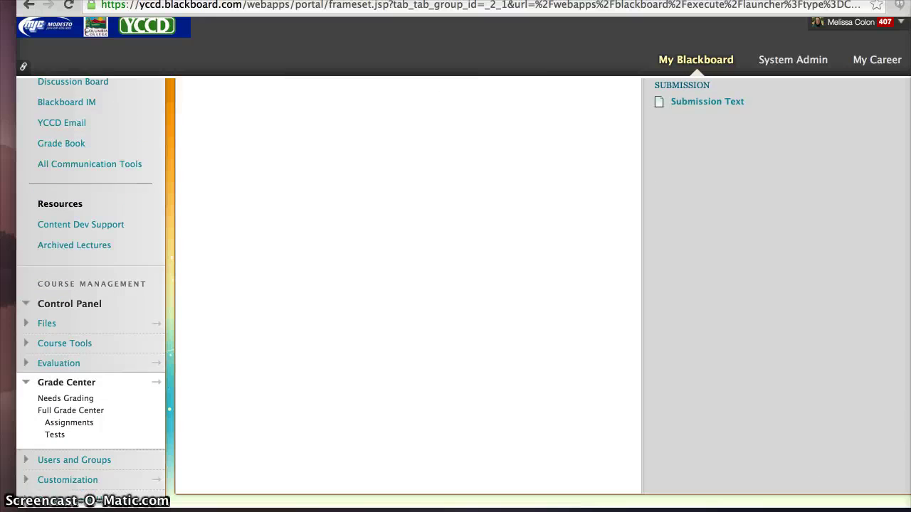